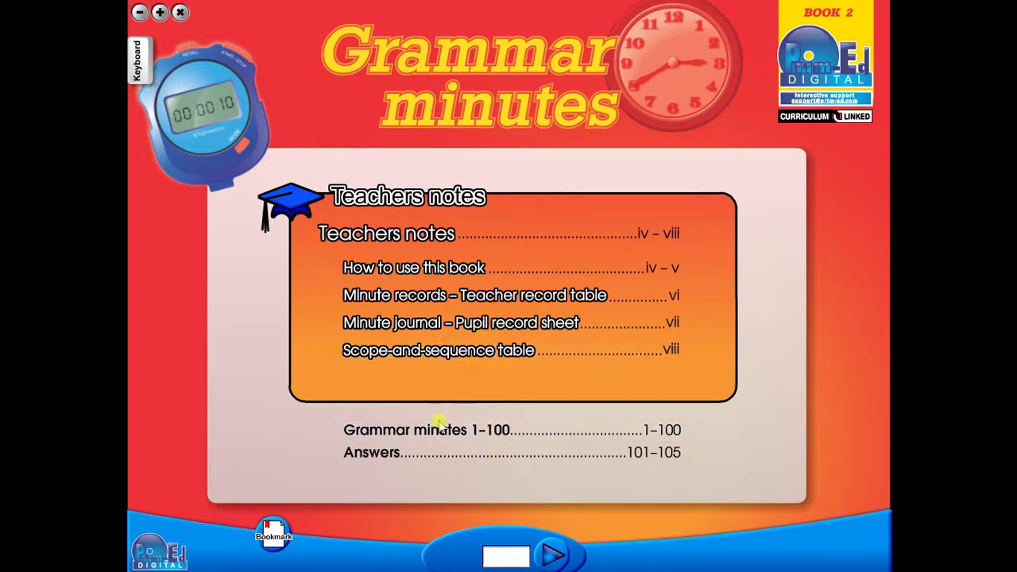
# Open Grammar minutes 1-100 and browse the worksheets forward and back to Minute 2.
pyautogui.click(436, 433)
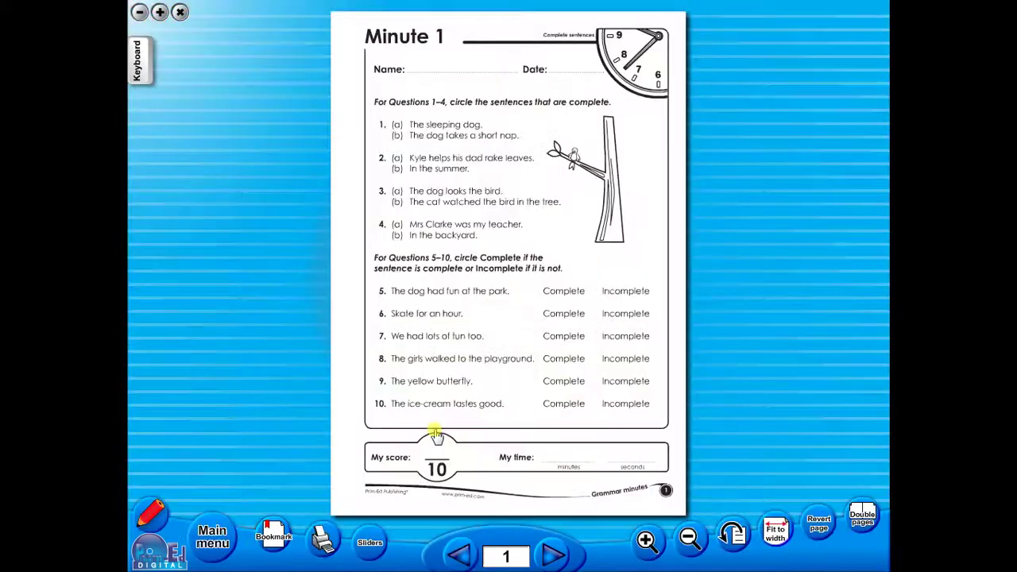
pyautogui.click(552, 554)
pyautogui.doubleClick(552, 554)
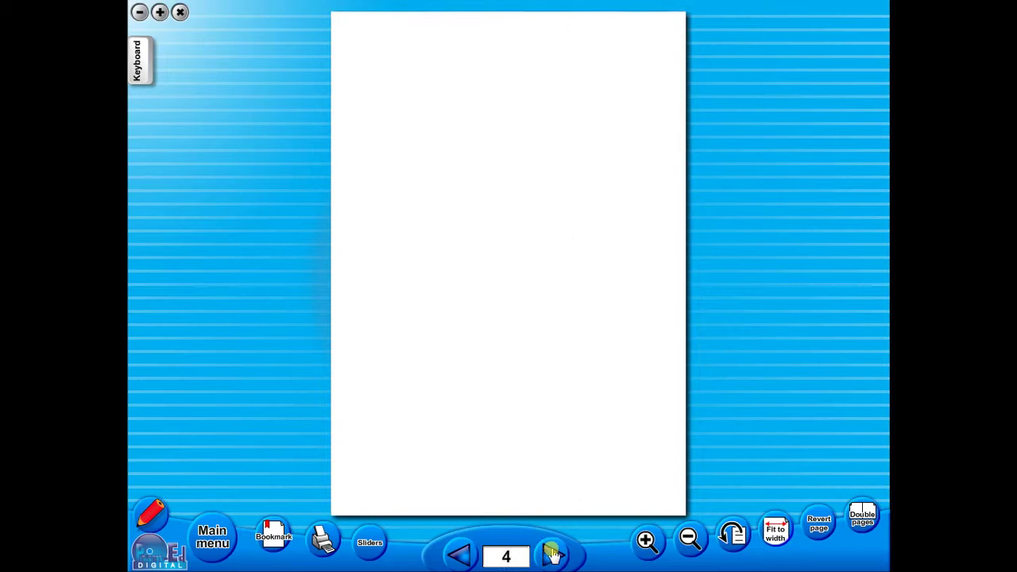
pyautogui.click(470, 552)
pyautogui.click(470, 552)
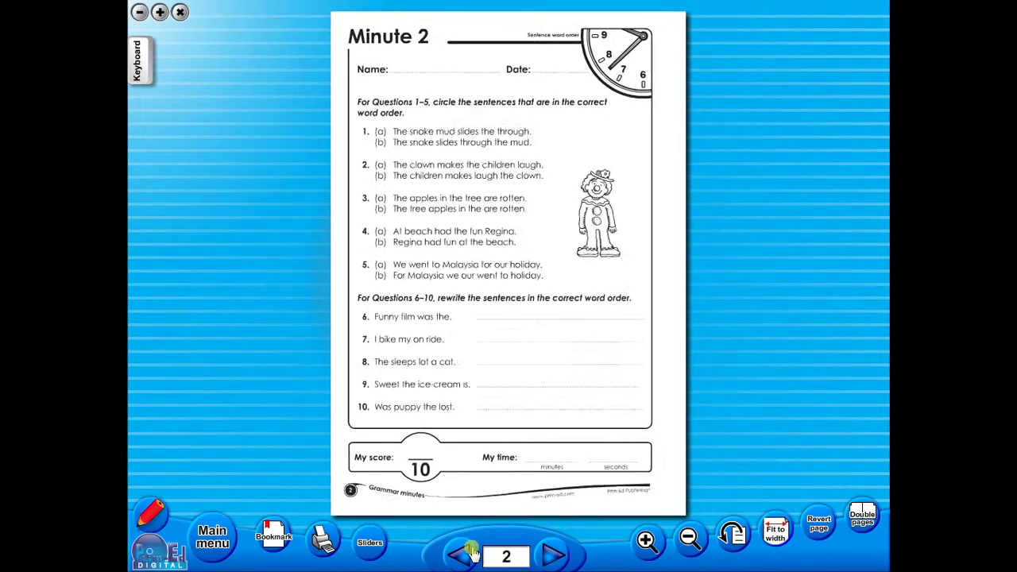
# Return to the contents page and jump to page 65.
pyautogui.click(227, 537)
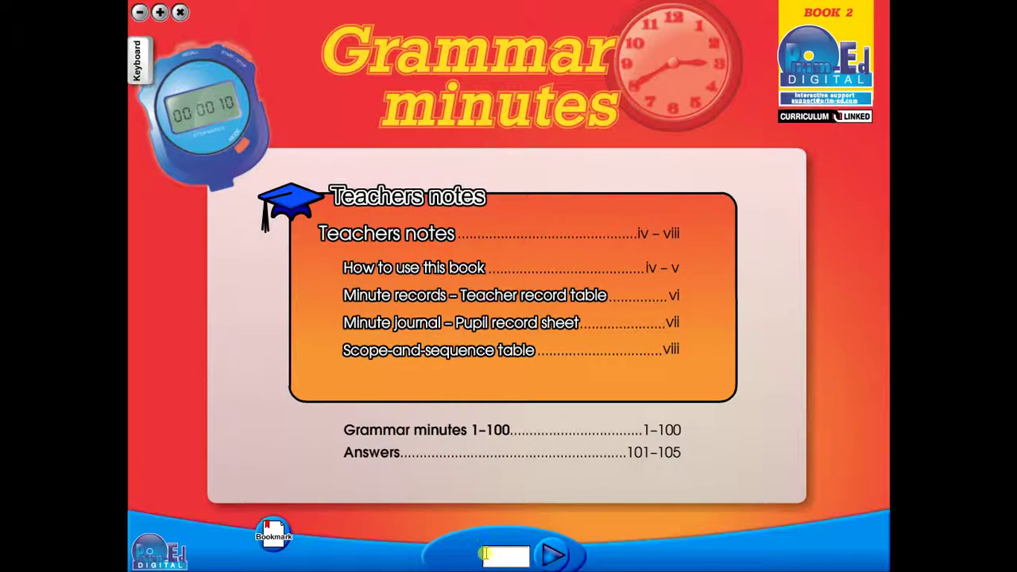
pyautogui.write('65')
pyautogui.press('Return')
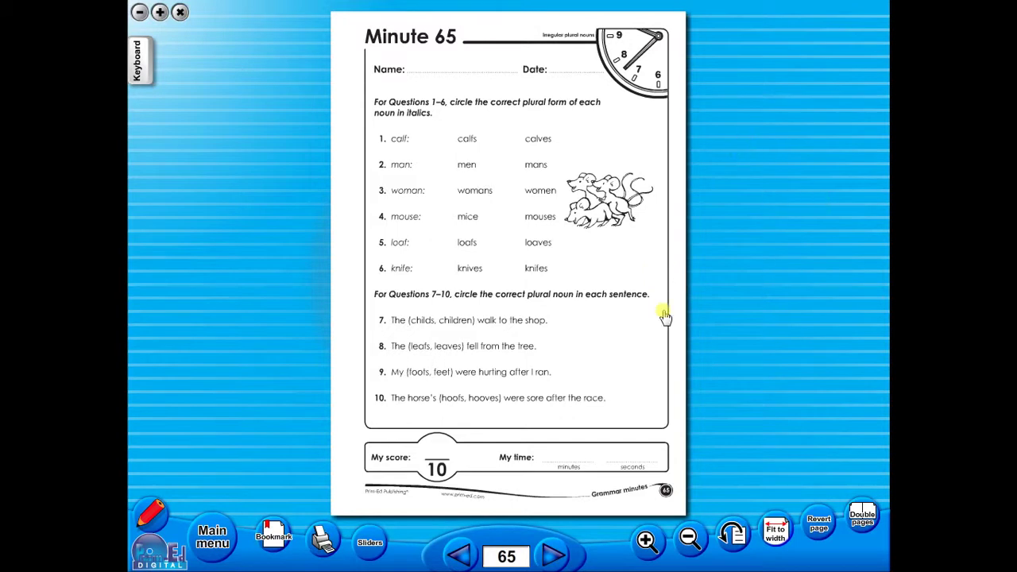
pyautogui.click(461, 556)
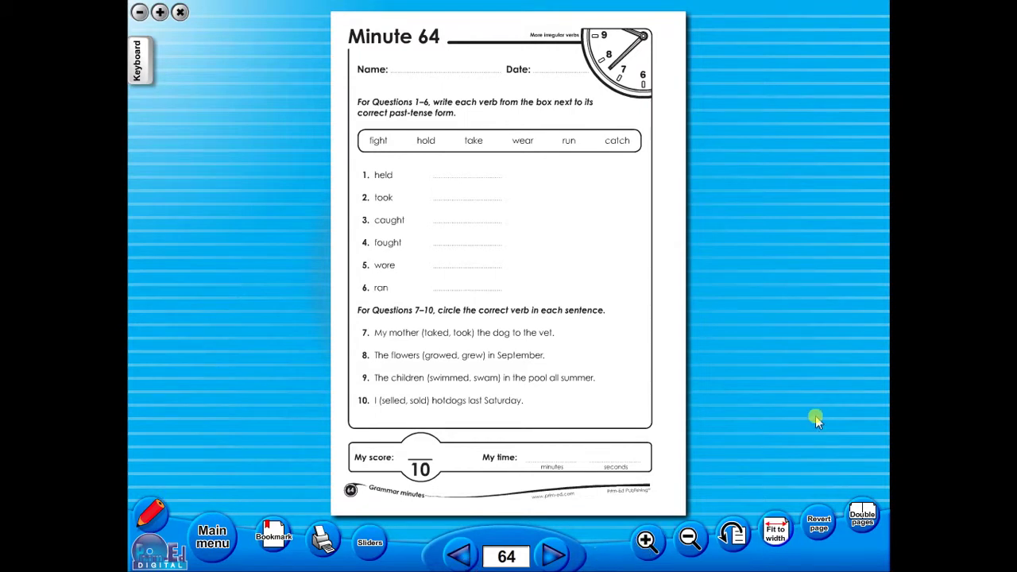
pyautogui.click(862, 518)
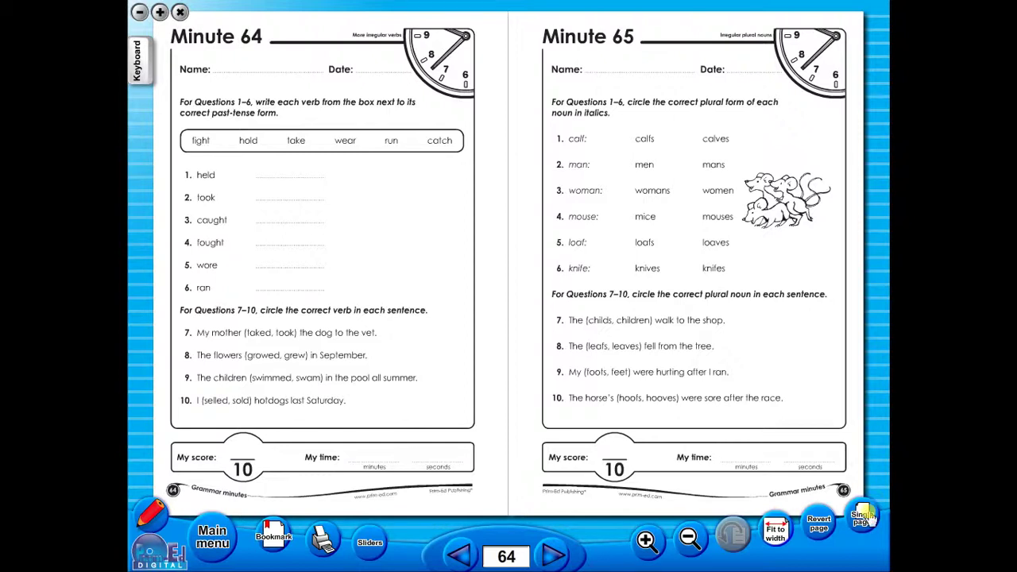
pyautogui.click(863, 516)
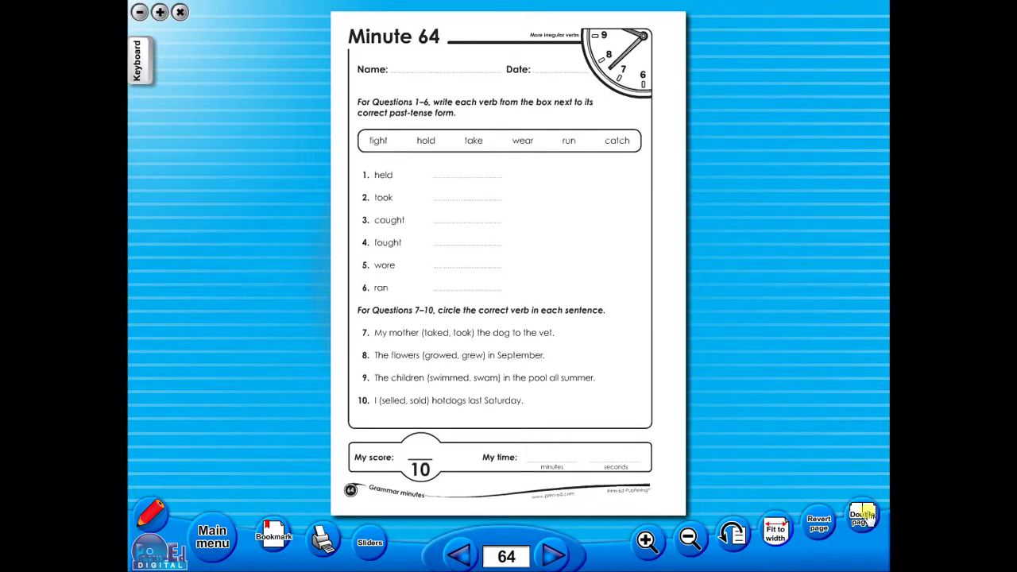
pyautogui.click(778, 534)
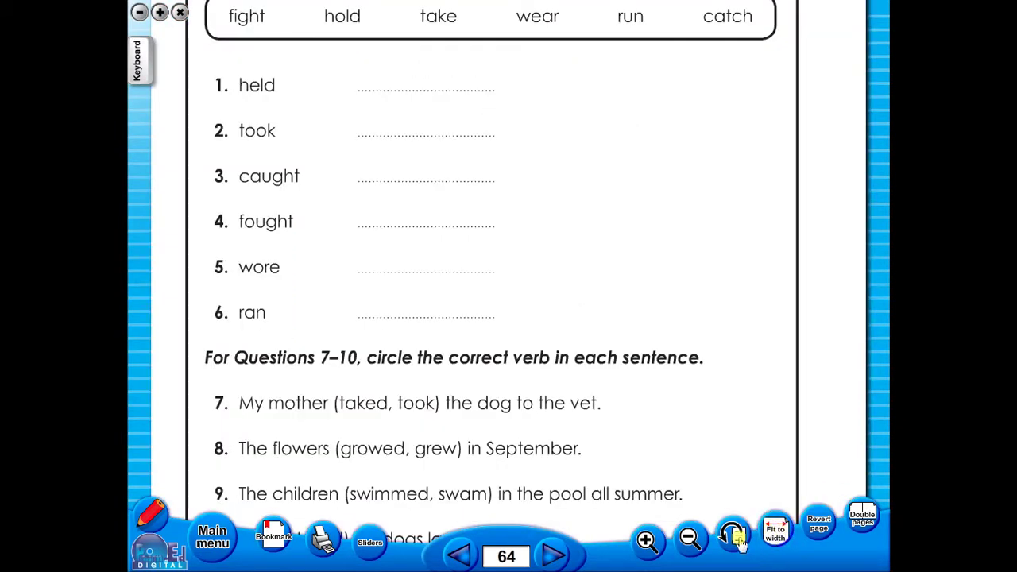
pyautogui.click(646, 540)
pyautogui.click(645, 540)
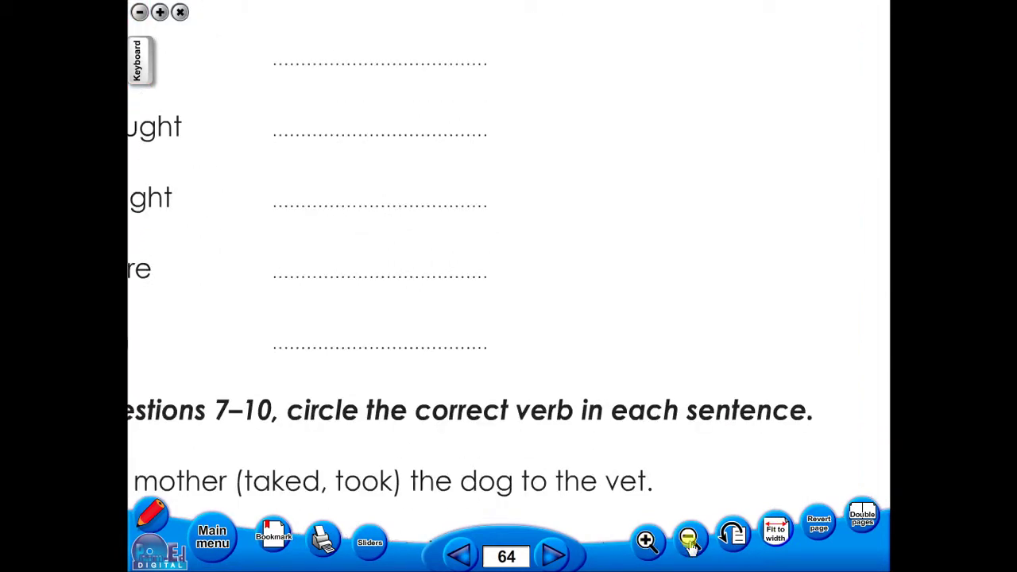
pyautogui.click(688, 539)
pyautogui.click(688, 539)
pyautogui.click(688, 540)
pyautogui.click(688, 540)
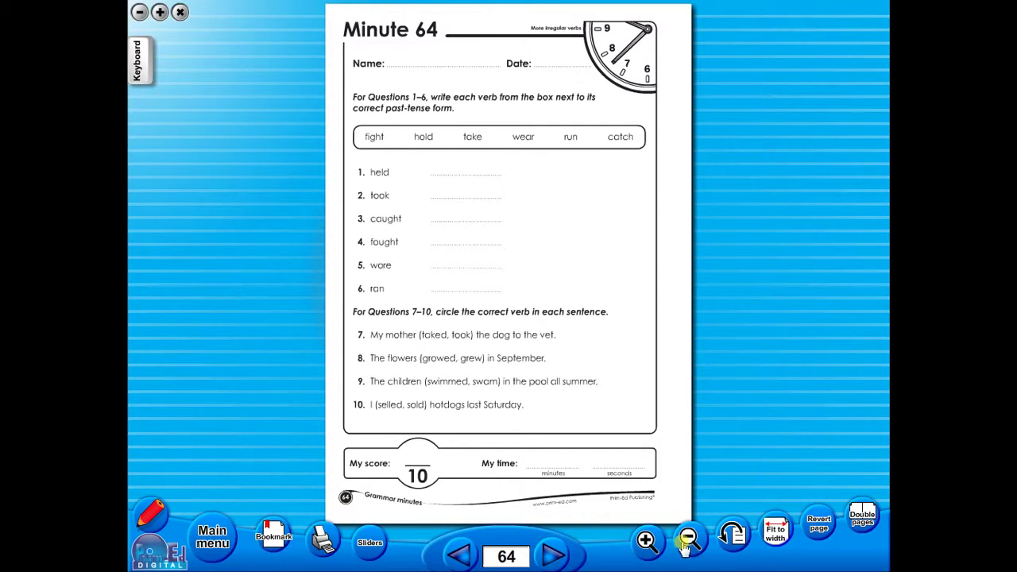
pyautogui.click(729, 537)
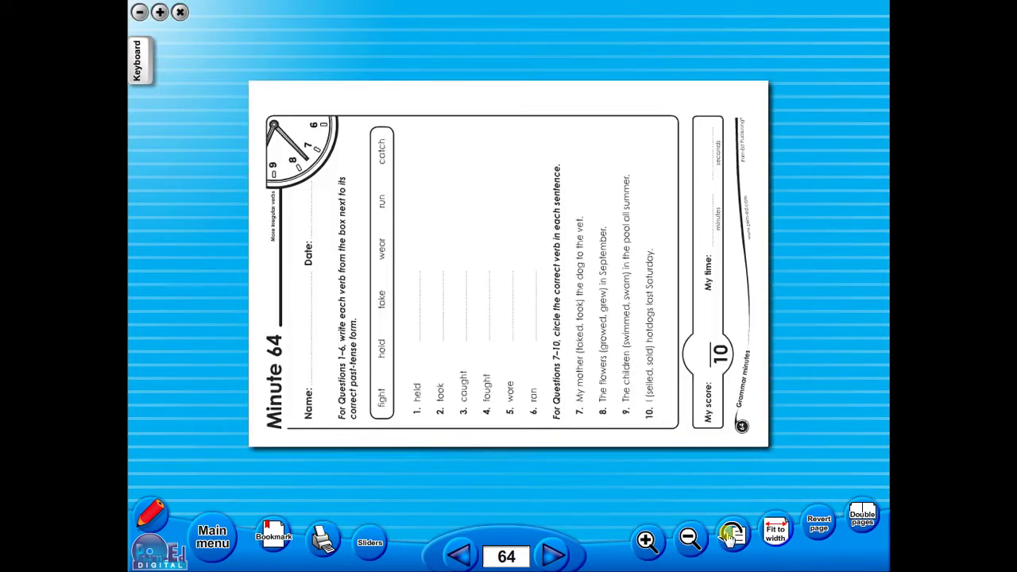
pyautogui.click(729, 537)
pyautogui.click(729, 537)
pyautogui.click(730, 537)
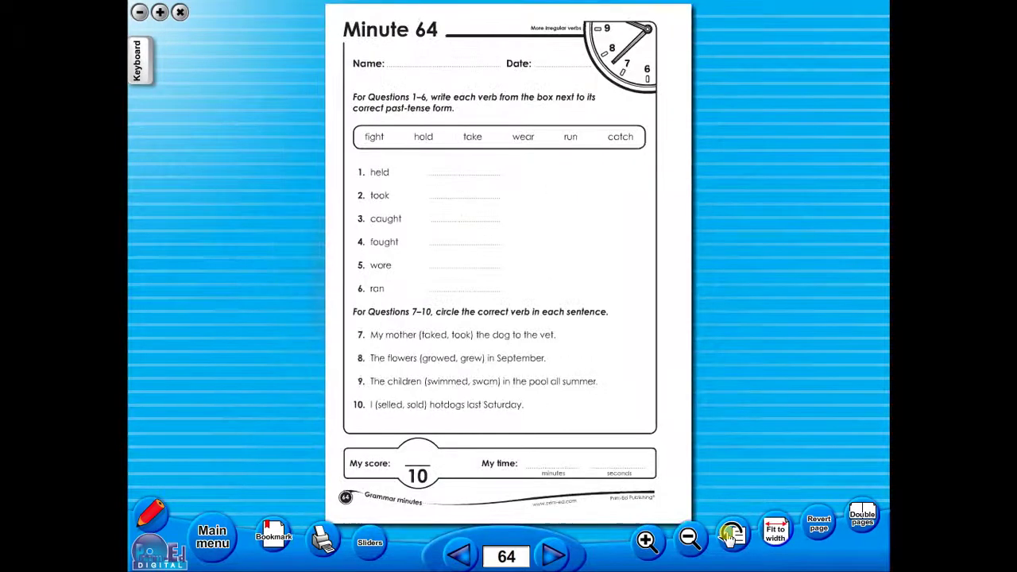
# Use the sliders to mask the worksheet's bottom strip, then open and cancel Print.
pyautogui.click(371, 546)
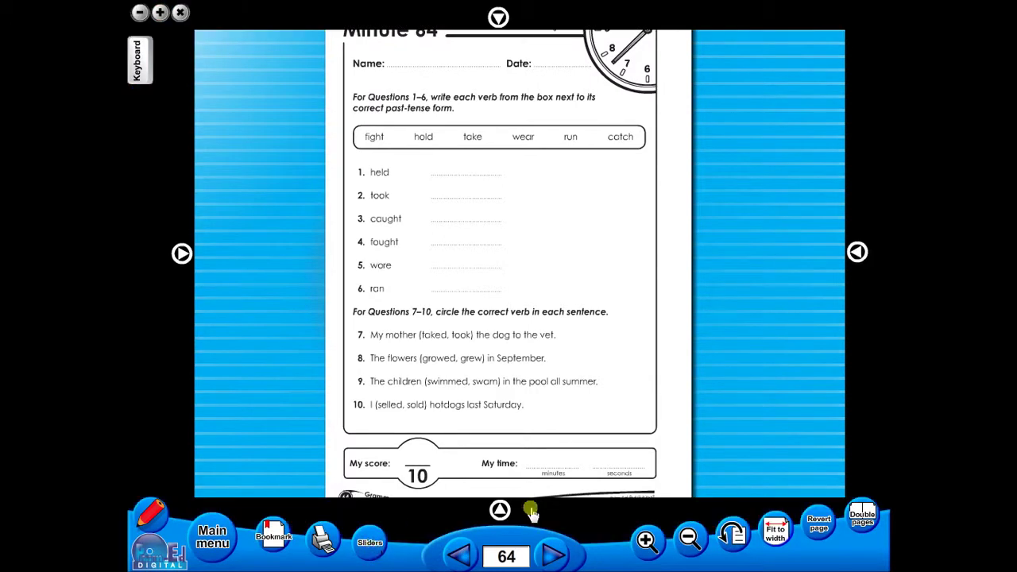
pyautogui.moveTo(498, 509); pyautogui.dragTo(531, 525)
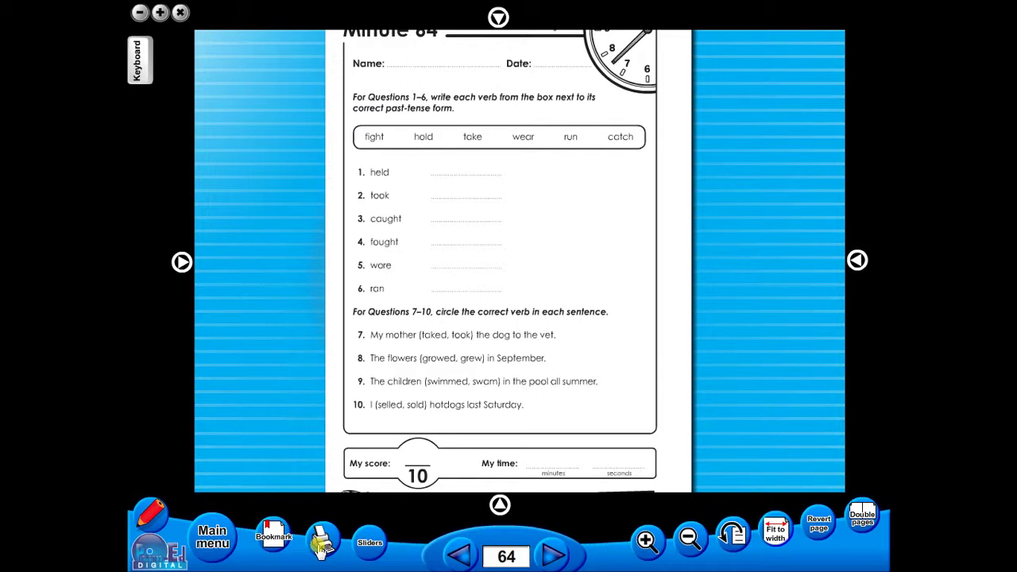
pyautogui.click(322, 544)
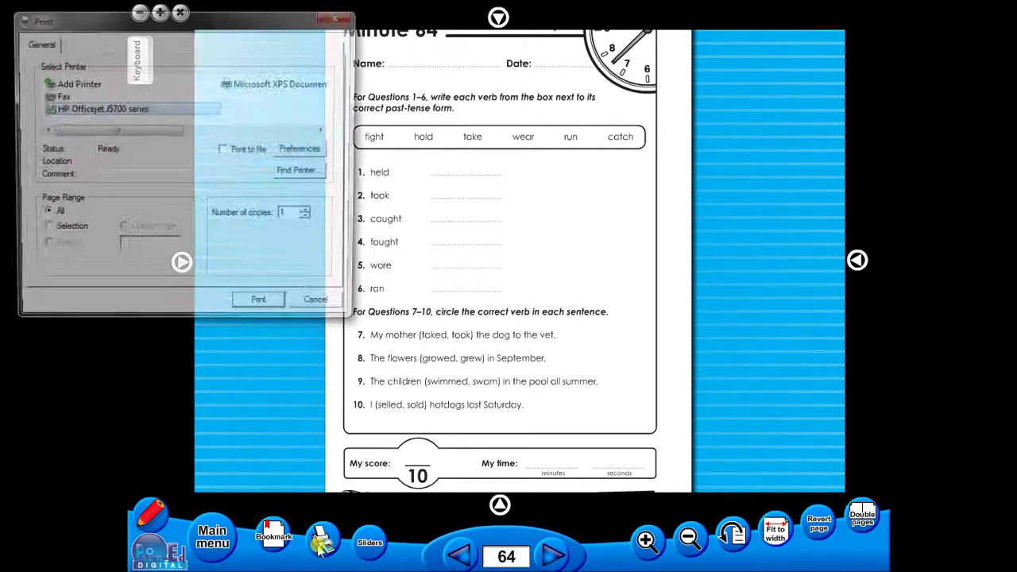
pyautogui.click(264, 306)
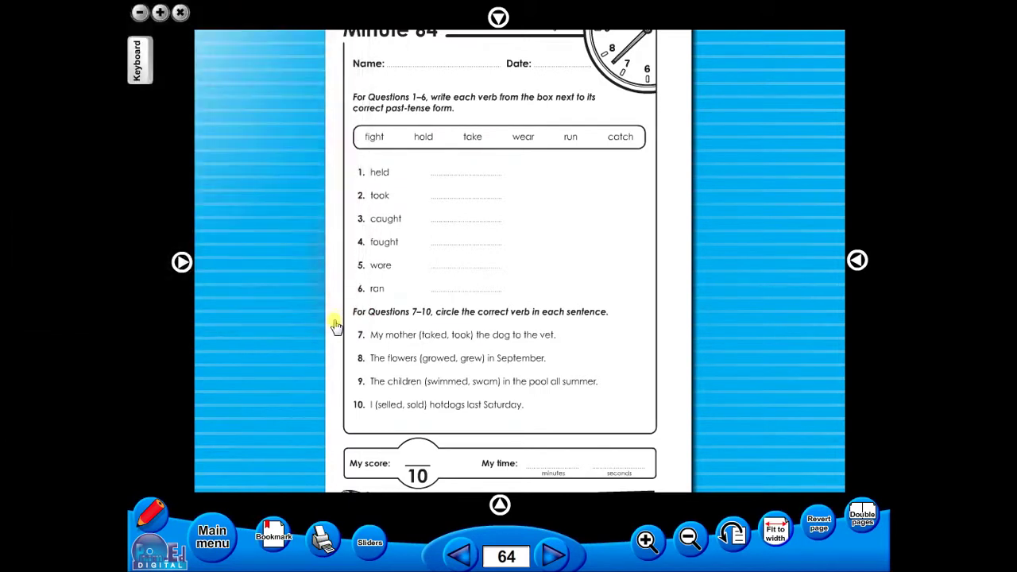
# Add a bookmark for page 64.
pyautogui.click(274, 535)
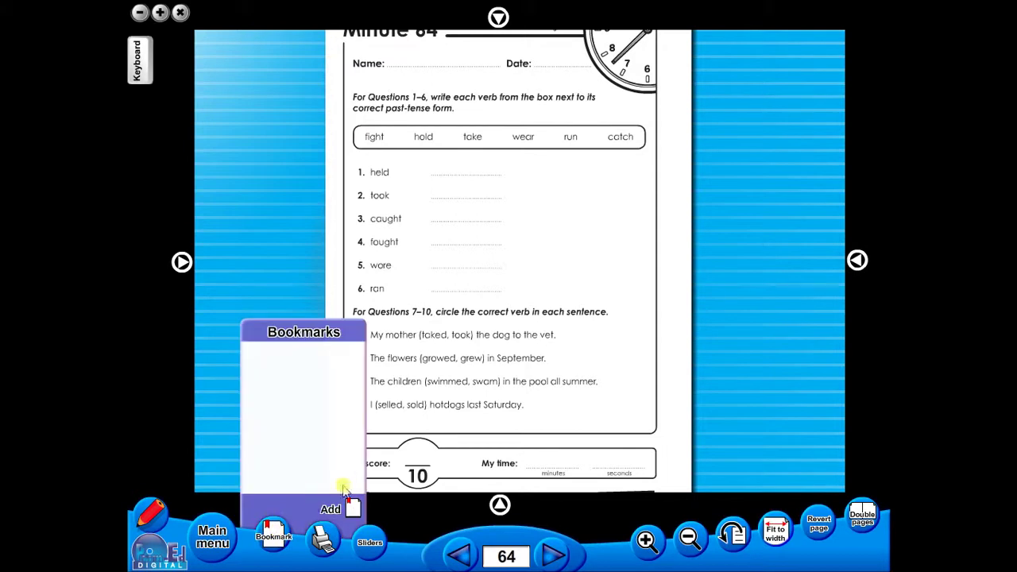
pyautogui.click(339, 511)
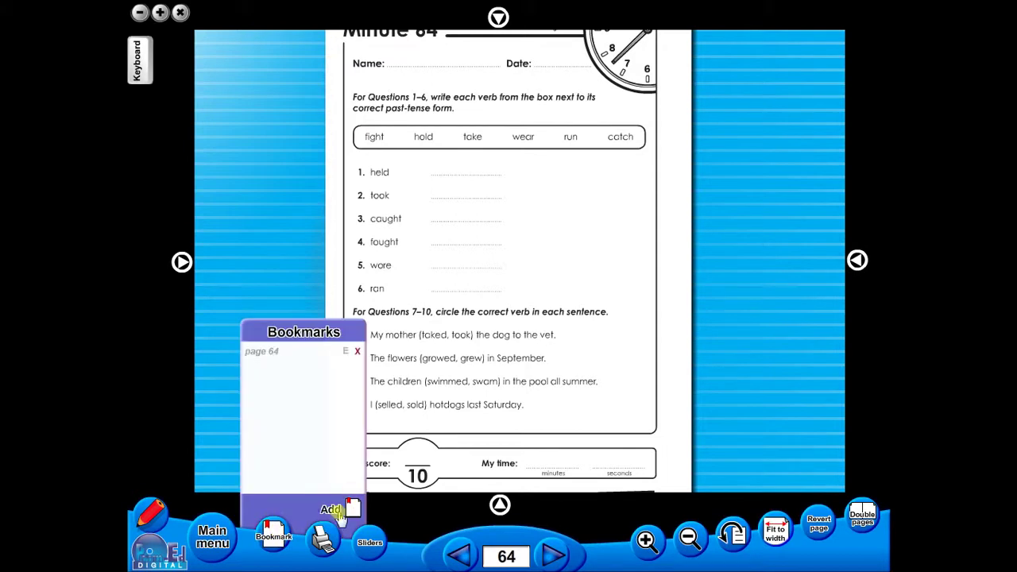
pyautogui.click(270, 544)
# Move to a later worksheet, then return to page 64 through its bookmark.
pyautogui.click(568, 556)
pyautogui.click(568, 556)
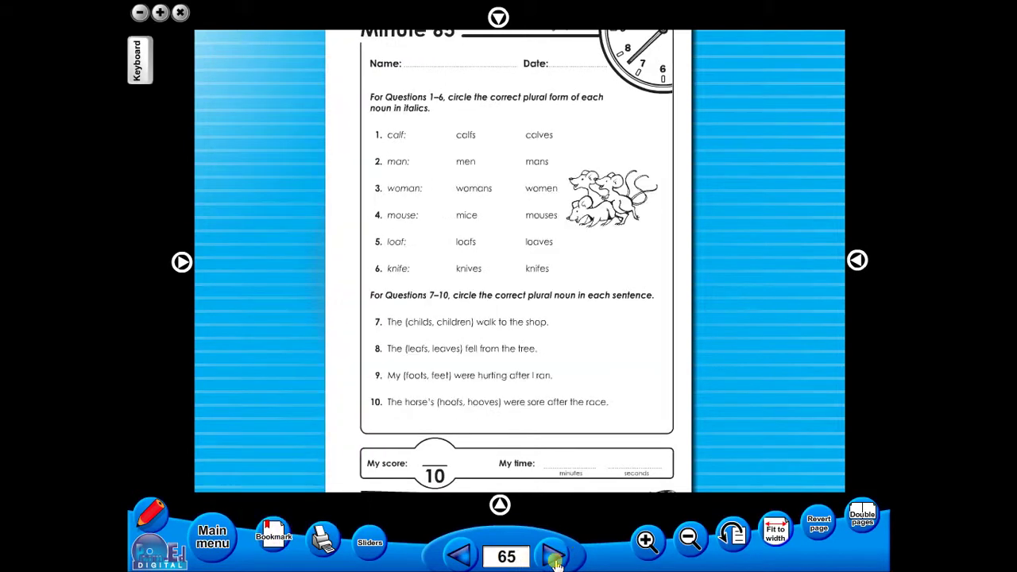
pyautogui.click(271, 535)
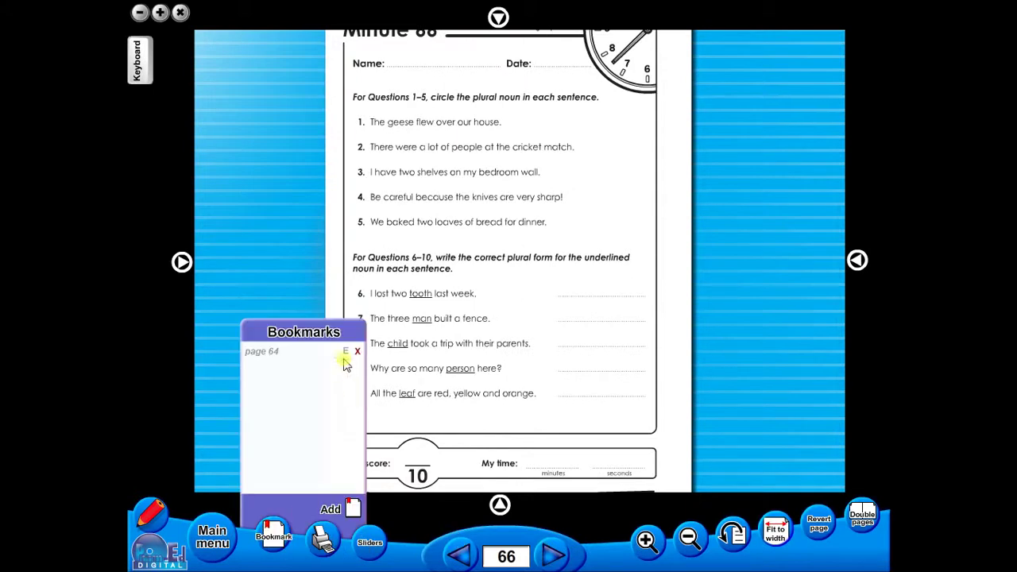
pyautogui.click(264, 354)
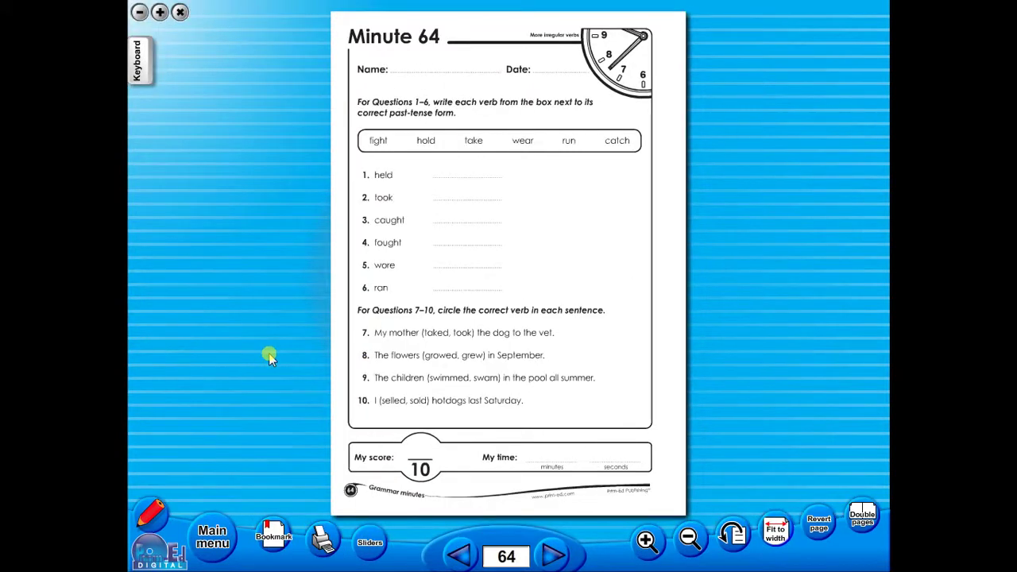
# In the annotation tools, choose red for both the drawing colour and the fill colour.
pyautogui.click(153, 518)
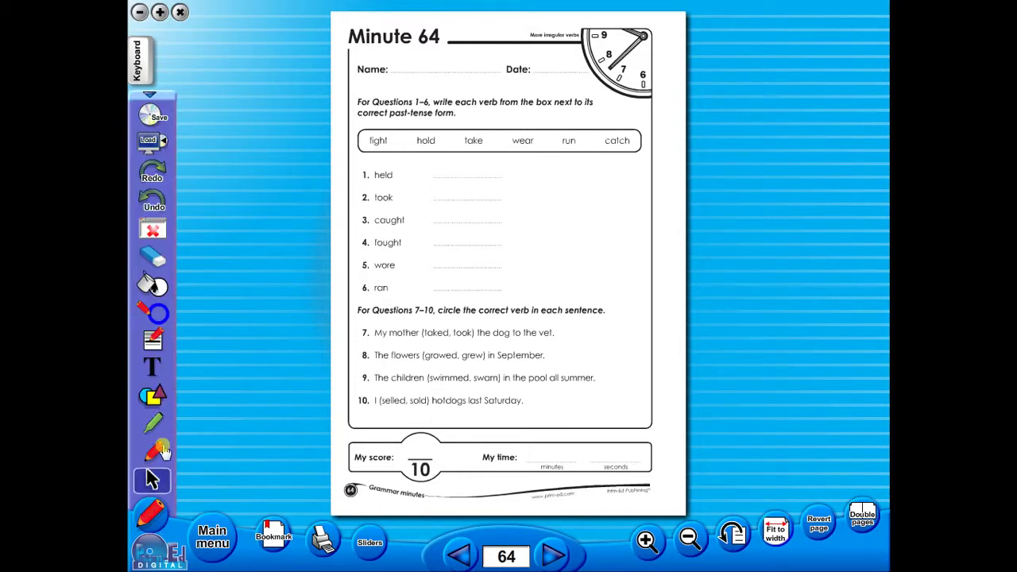
pyautogui.click(148, 395)
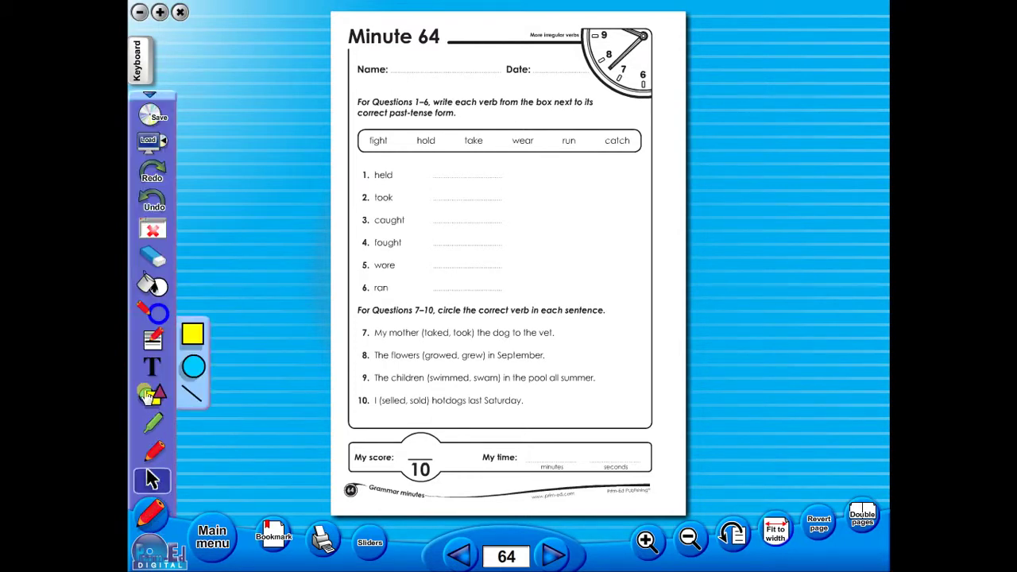
pyautogui.click(153, 340)
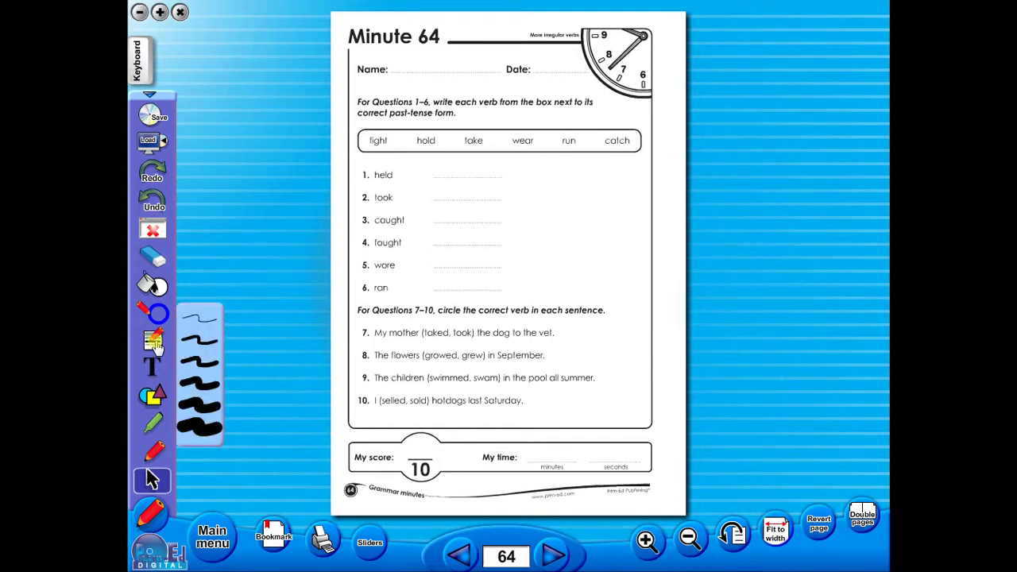
pyautogui.click(154, 313)
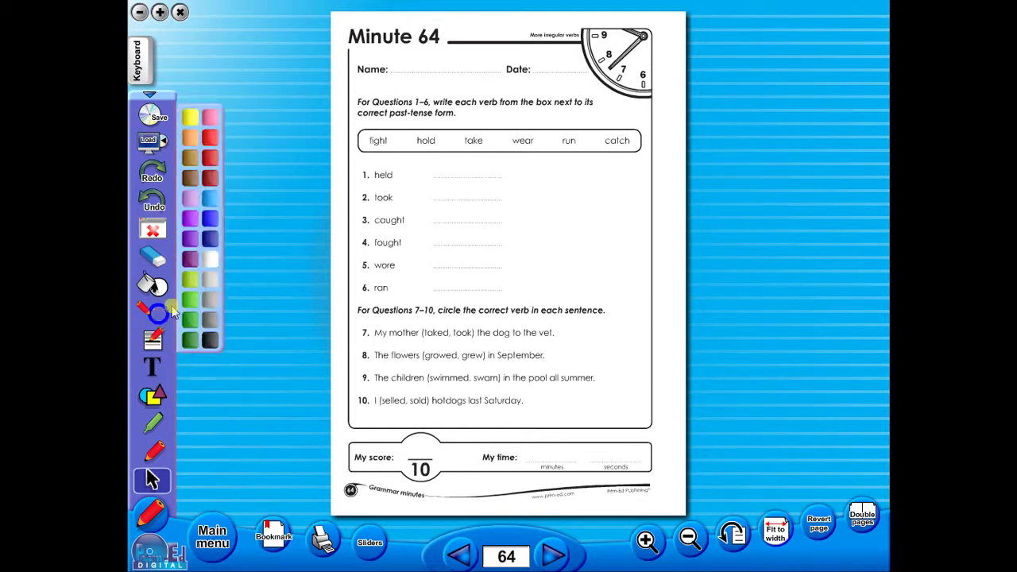
pyautogui.click(208, 139)
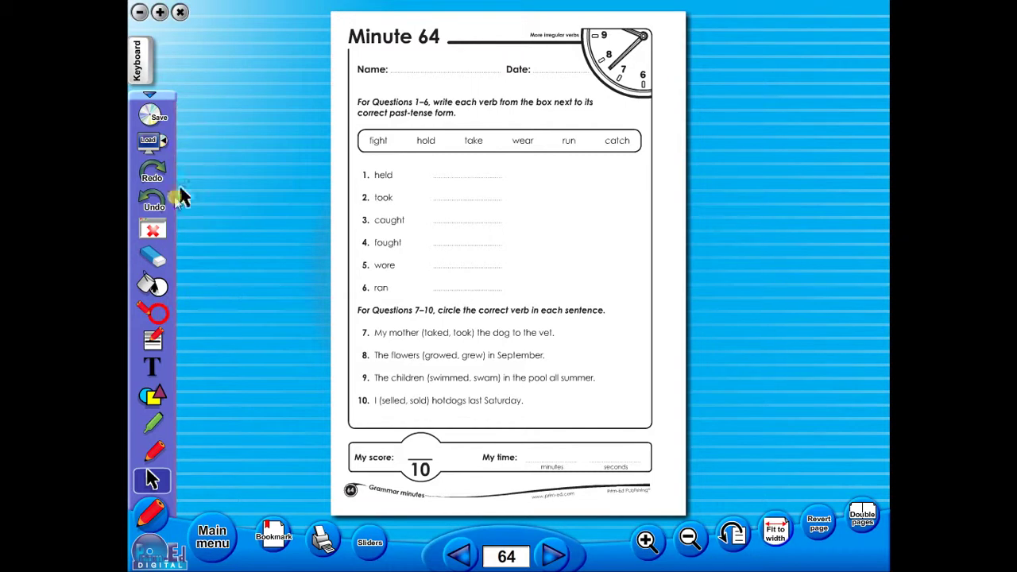
pyautogui.click(152, 283)
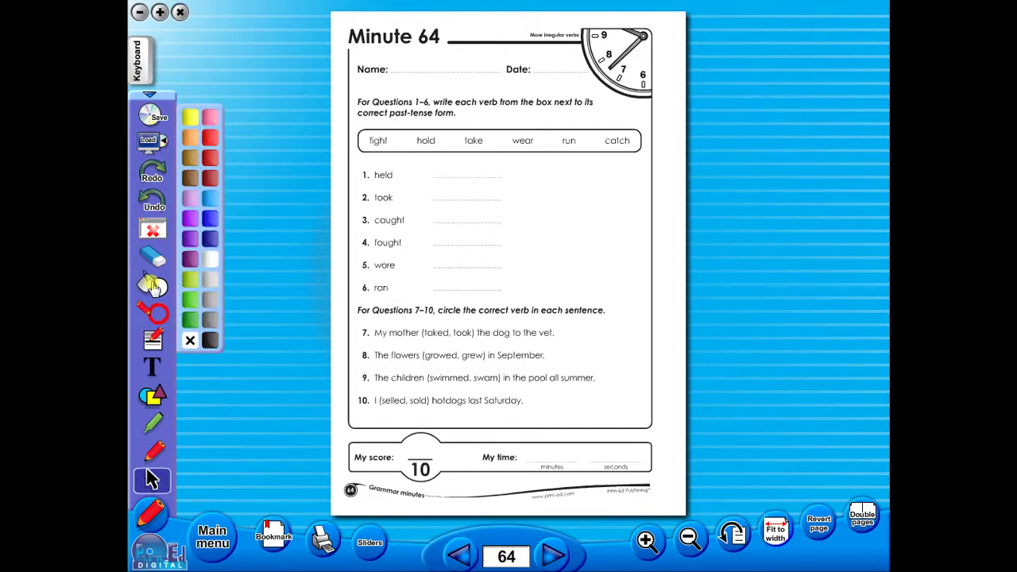
pyautogui.click(211, 140)
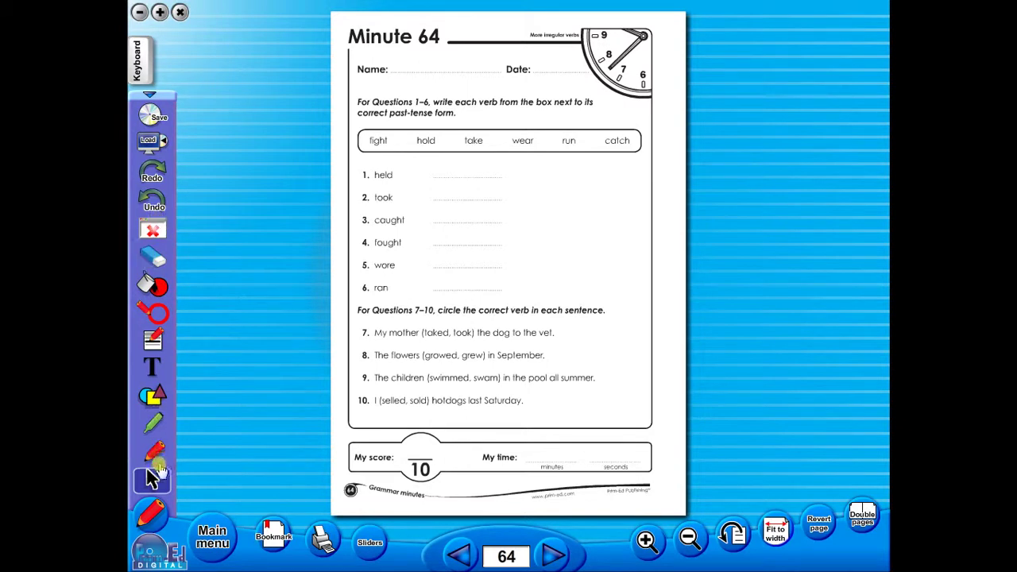
# Highlight fight, hold and take in the verb box, and mark under held in red.
pyautogui.click(154, 423)
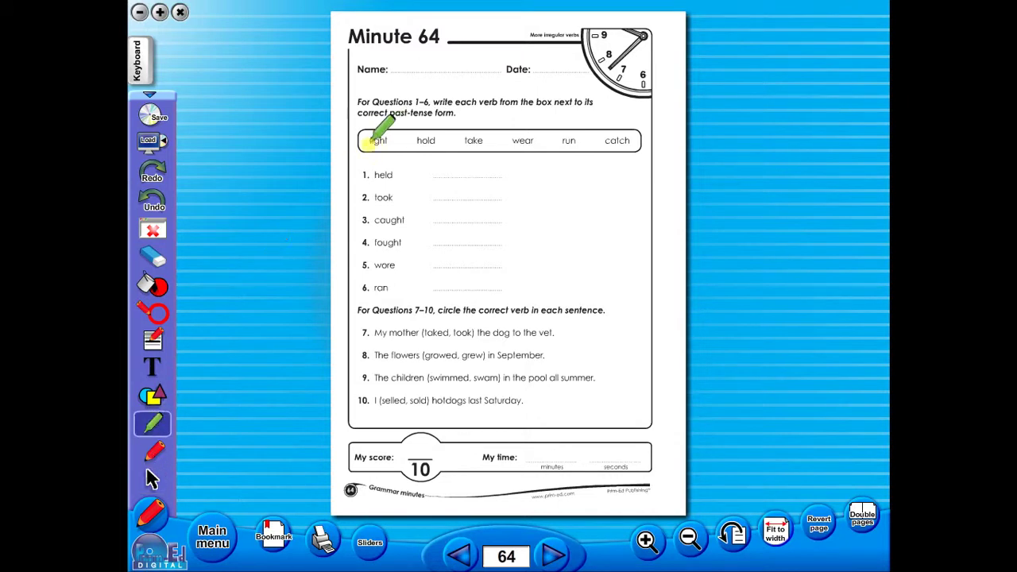
pyautogui.moveTo(367, 143); pyautogui.dragTo(484, 143)
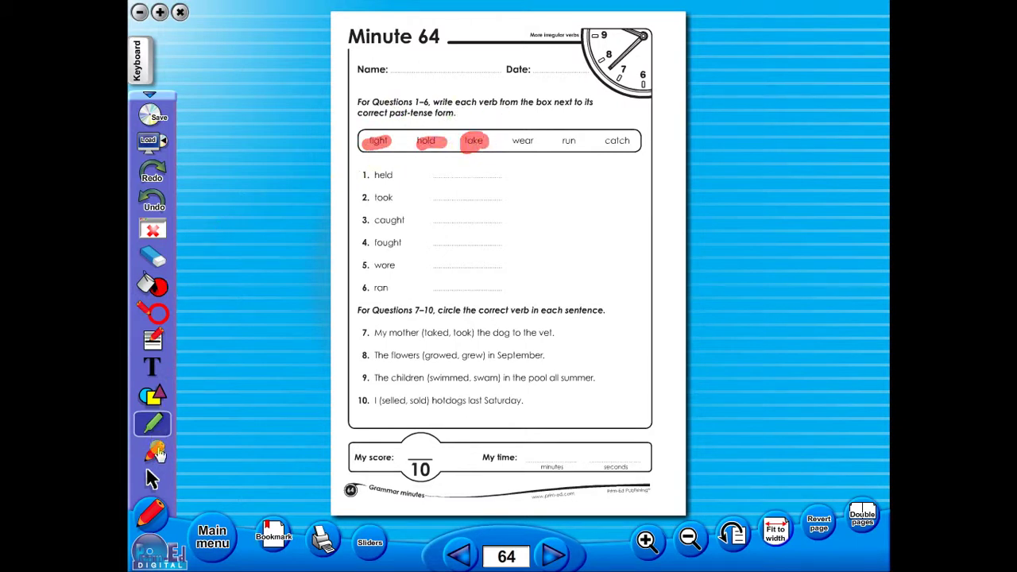
pyautogui.click(156, 451)
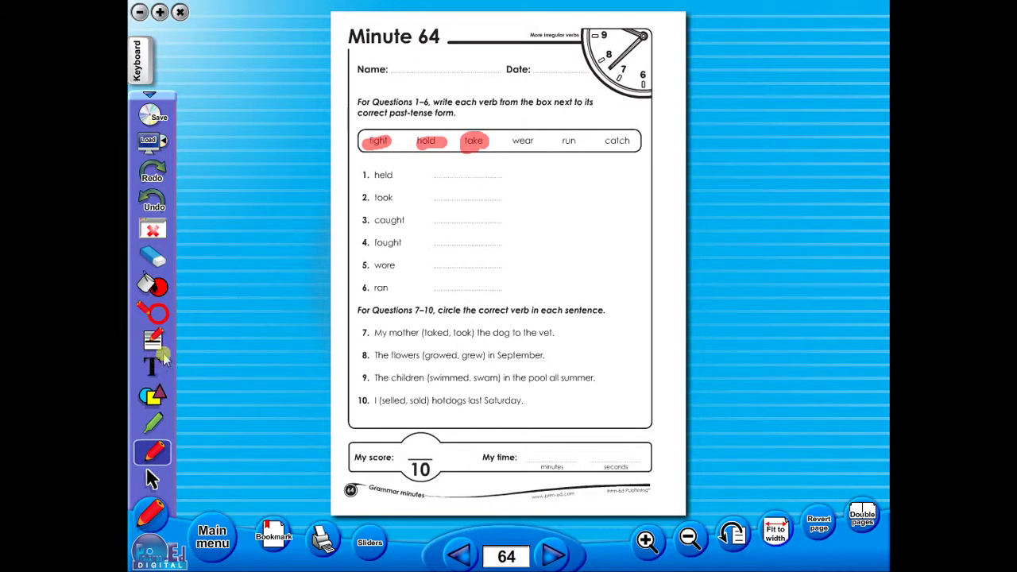
pyautogui.moveTo(367, 185); pyautogui.dragTo(403, 184)
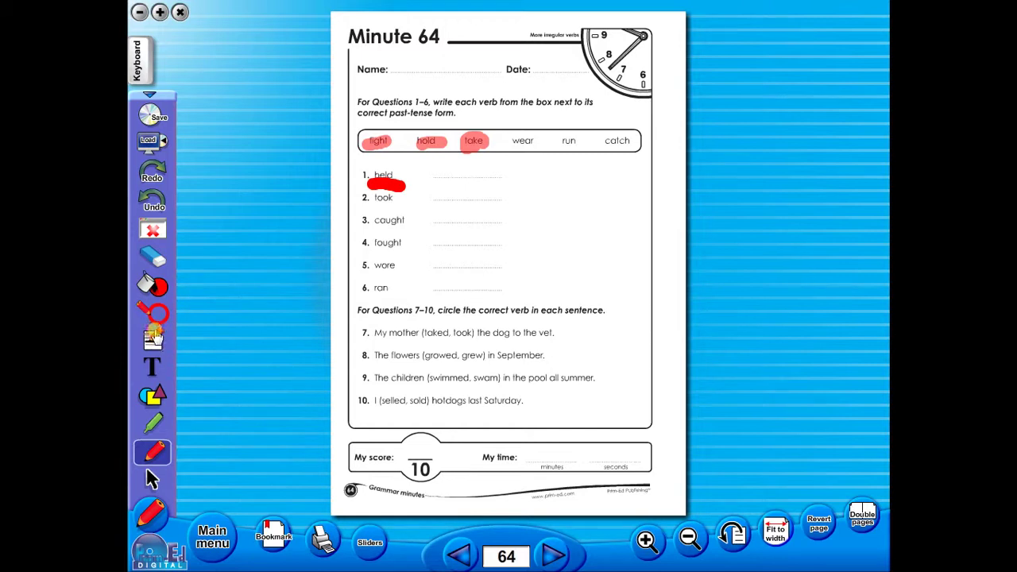
# With the thinnest red marker, underline caught and fought, then undo and redo the marks.
pyautogui.click(153, 333)
pyautogui.click(203, 326)
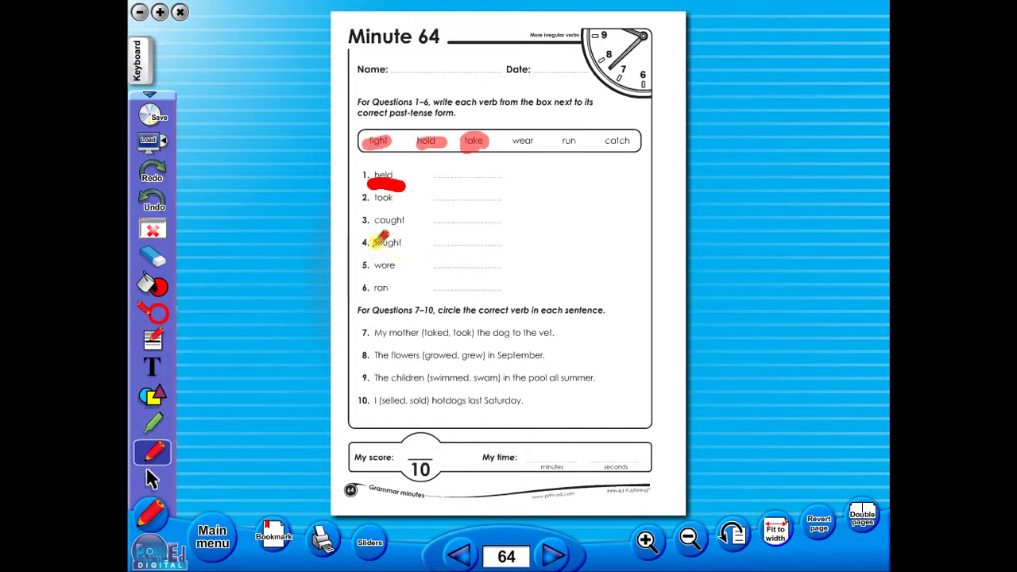
pyautogui.moveTo(373, 228)
pyautogui.mouseDown()
pyautogui.moveTo(406, 229)
pyautogui.moveTo(385, 252)
pyautogui.moveTo(405, 252)
pyautogui.mouseUp()
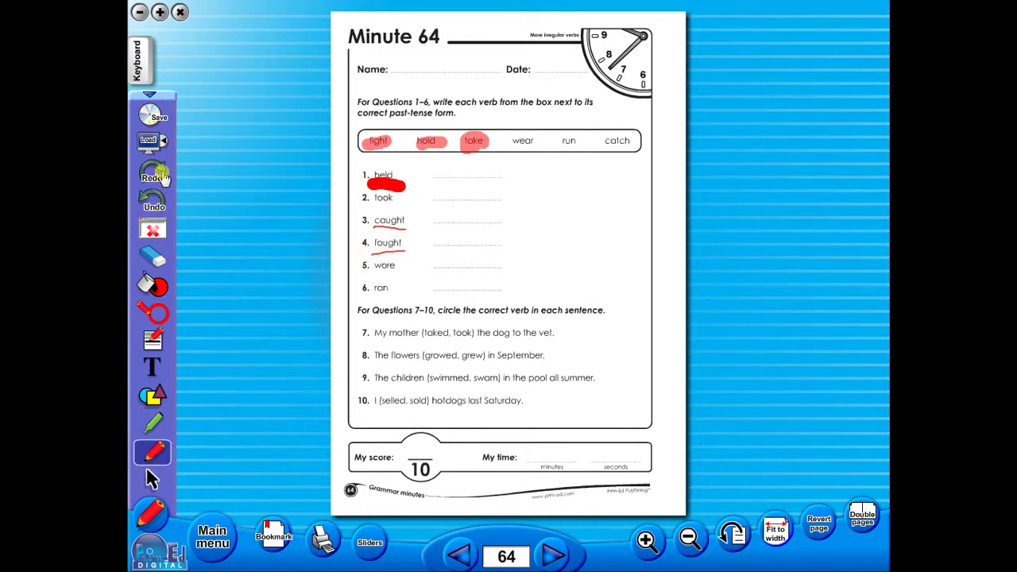
pyautogui.click(149, 204)
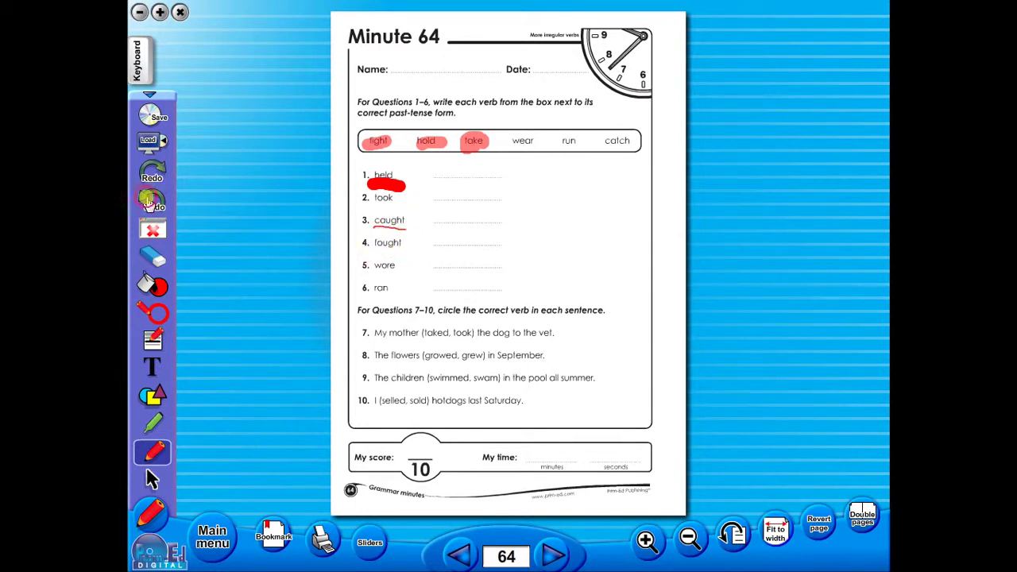
pyautogui.click(148, 200)
pyautogui.click(148, 200)
pyautogui.click(151, 173)
pyautogui.click(152, 174)
pyautogui.click(152, 175)
# Erase the red mark under held and the highlights over fight and hold.
pyautogui.click(152, 254)
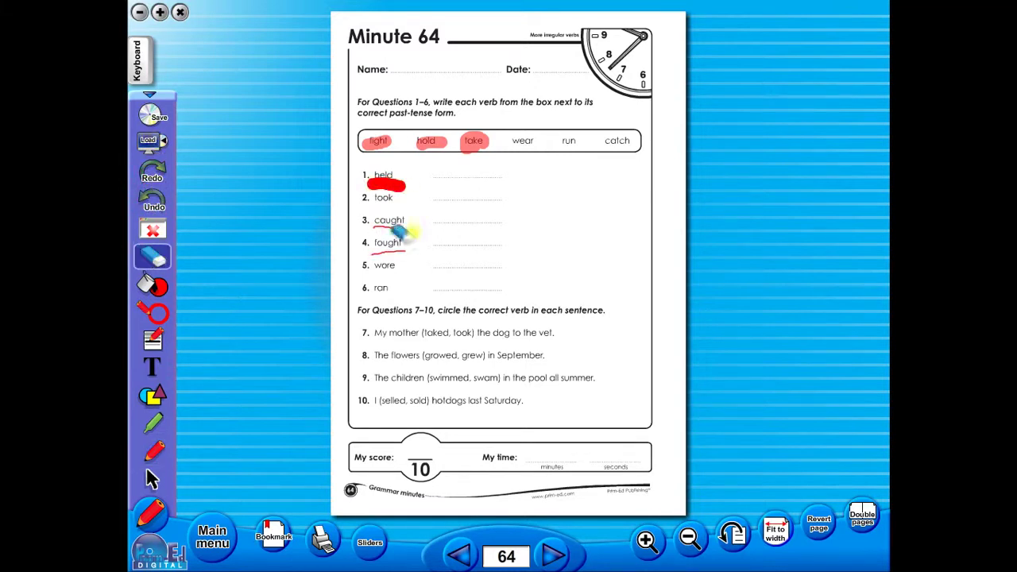
pyautogui.click(397, 189)
pyautogui.moveTo(416, 152)
pyautogui.mouseDown()
pyautogui.moveTo(441, 143)
pyautogui.moveTo(336, 154)
pyautogui.mouseUp()
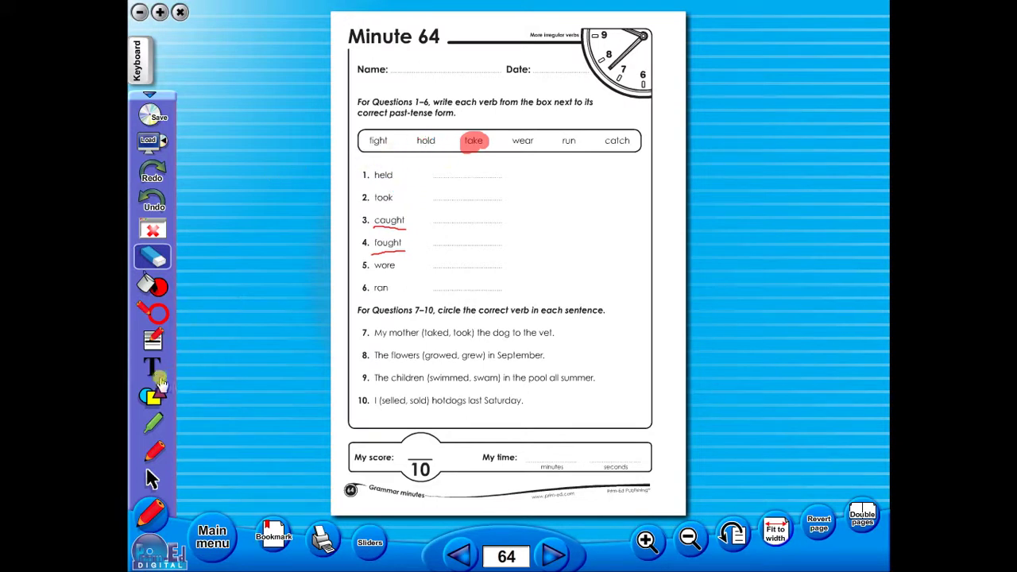
# Add an 'additional text' box beside item 1 and save the annotations as 'worksheet'.
pyautogui.click(154, 366)
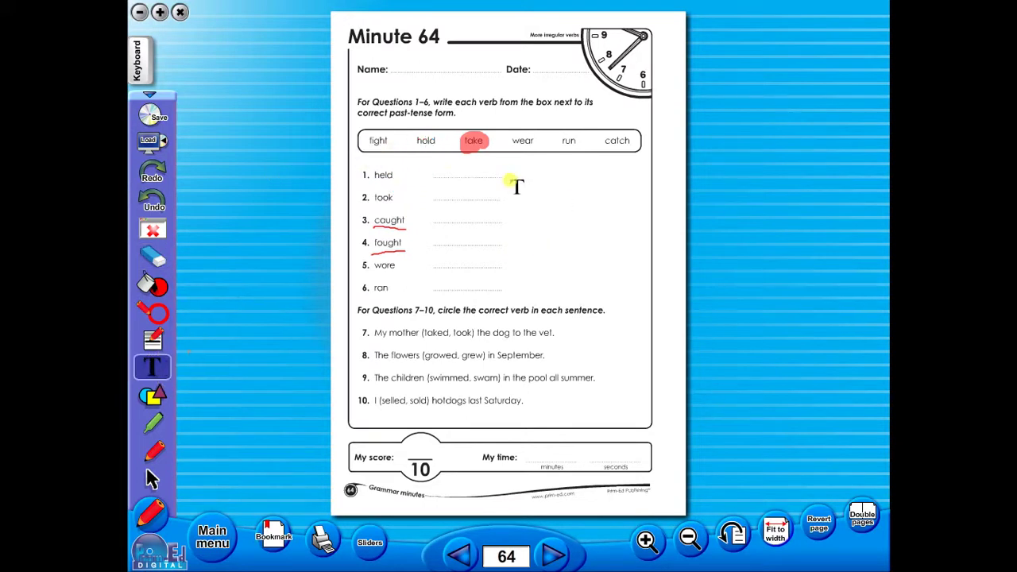
pyautogui.moveTo(511, 177); pyautogui.dragTo(620, 229)
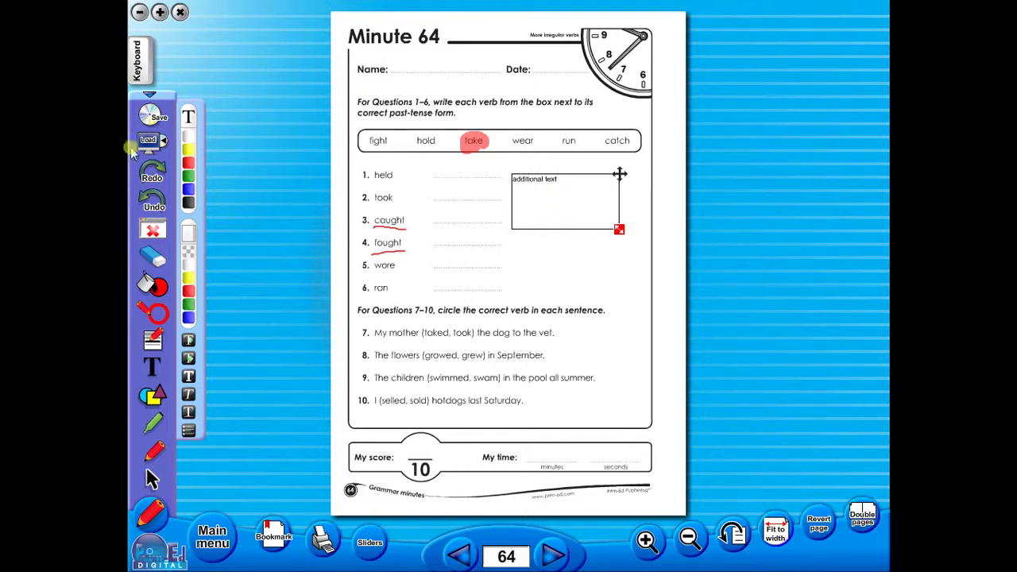
pyautogui.click(152, 115)
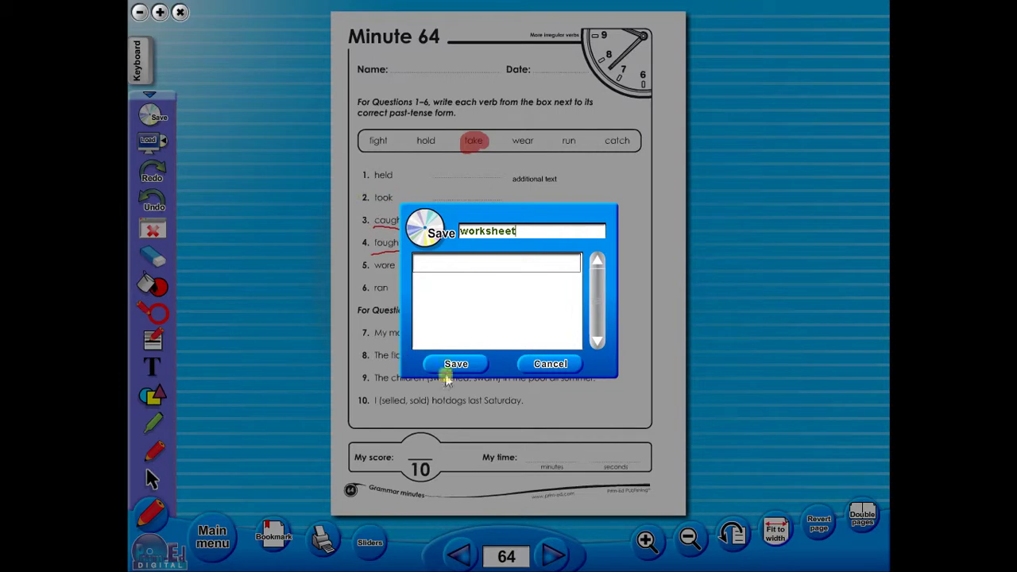
pyautogui.click(543, 366)
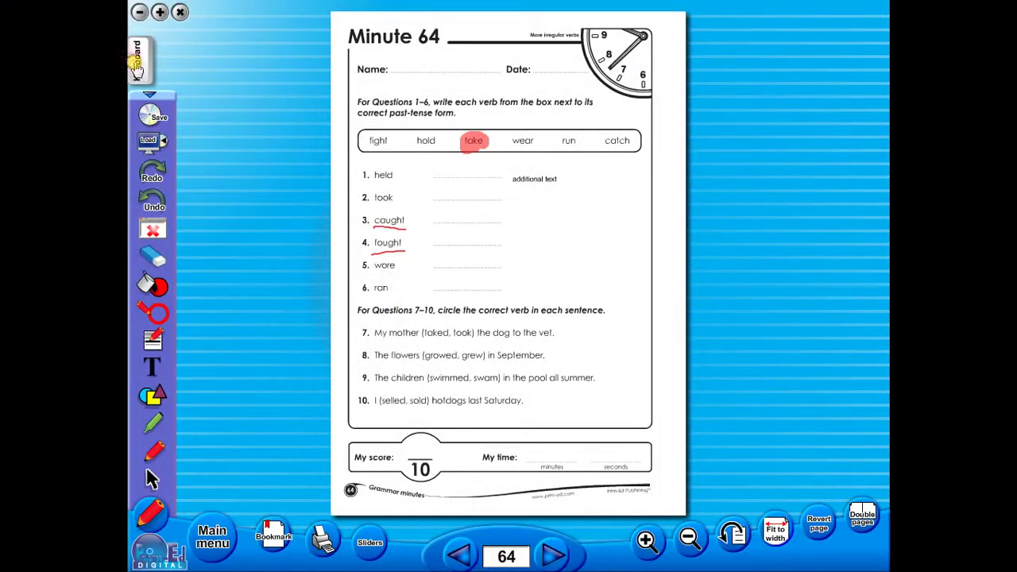
pyautogui.click(137, 67)
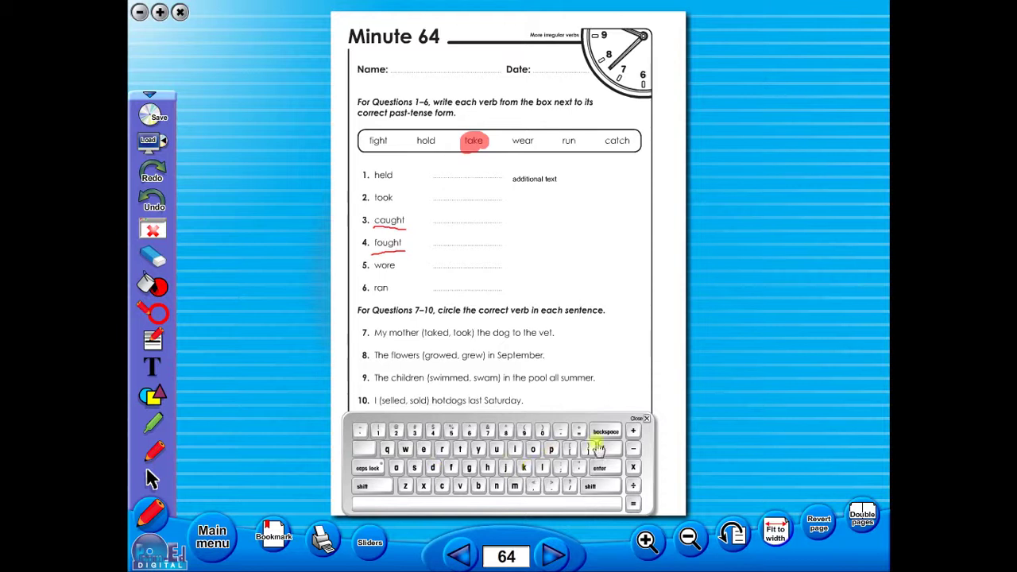
pyautogui.click(644, 420)
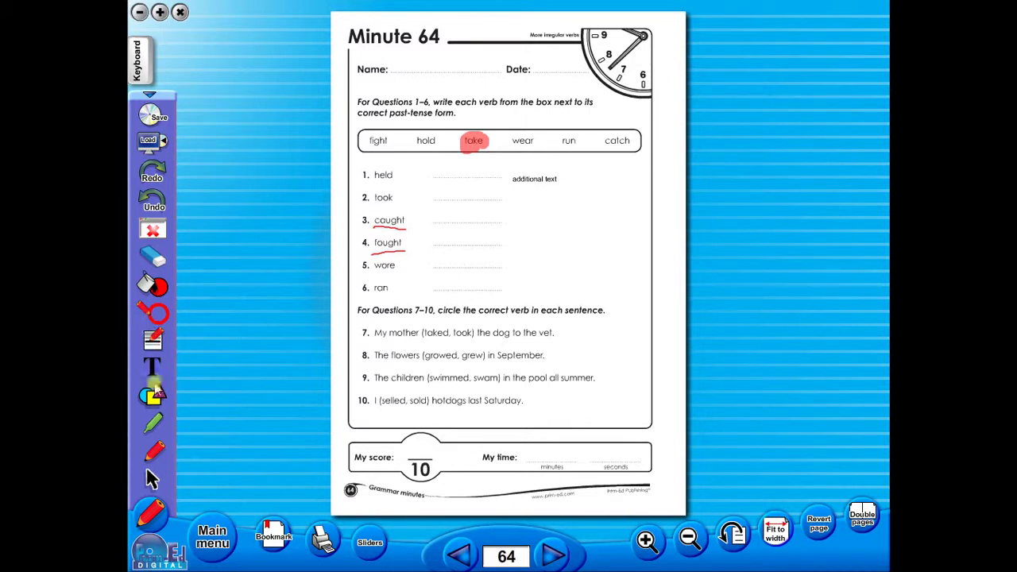
# Draw a red rectangle beside items 3 and 4.
pyautogui.click(154, 395)
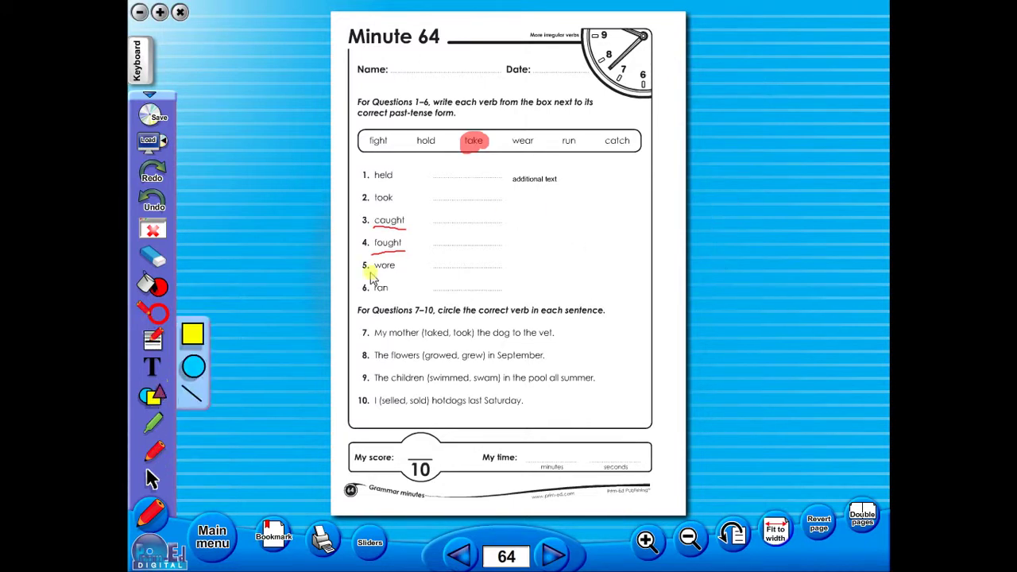
pyautogui.click(192, 337)
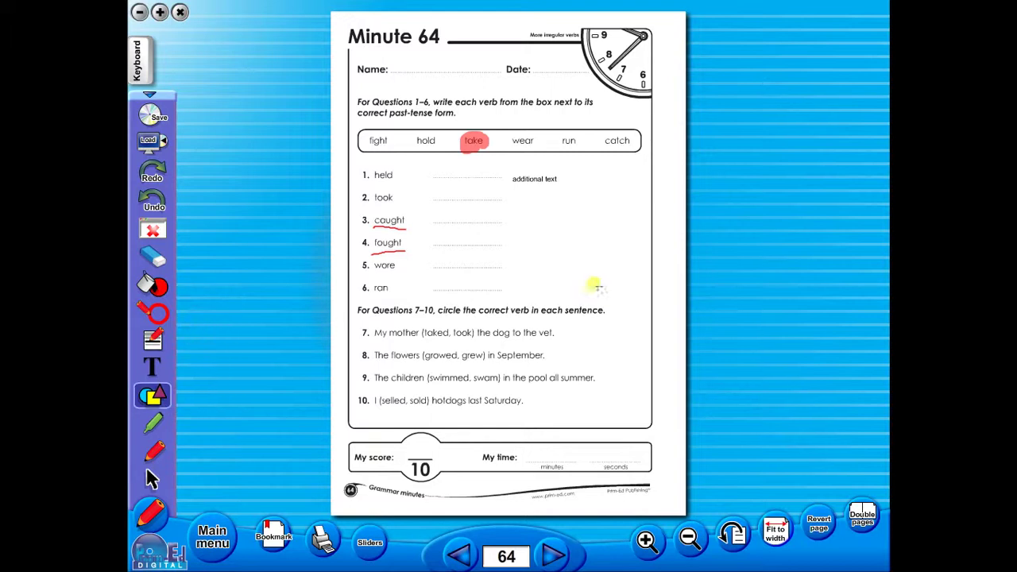
pyautogui.moveTo(518, 220)
pyautogui.mouseDown()
pyautogui.moveTo(536, 252)
pyautogui.moveTo(565, 252)
pyautogui.mouseUp()
# Draw a red straight line beside item 6, then return to the contents screen.
pyautogui.click(153, 395)
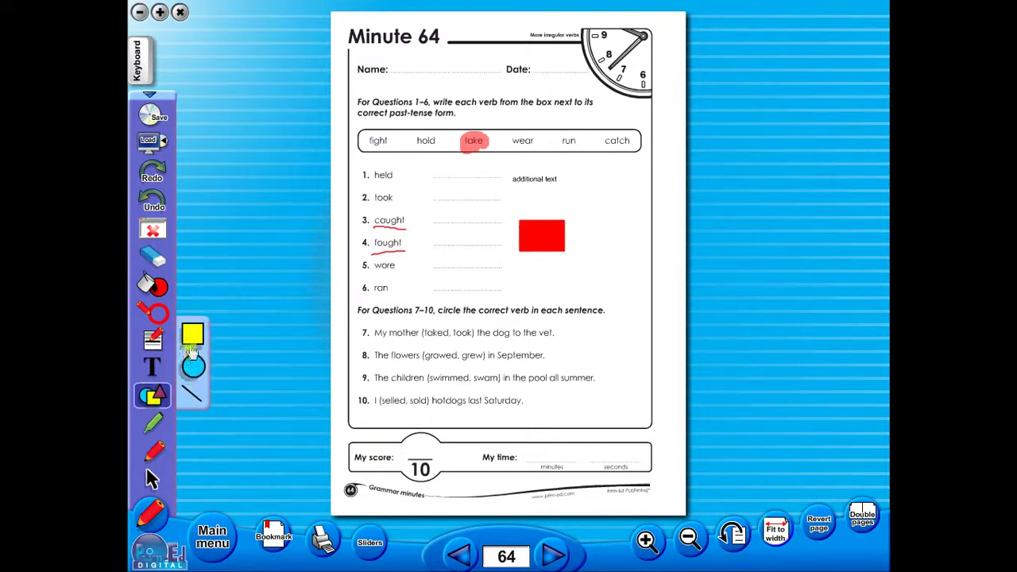
pyautogui.click(192, 393)
pyautogui.moveTo(494, 284); pyautogui.dragTo(594, 284)
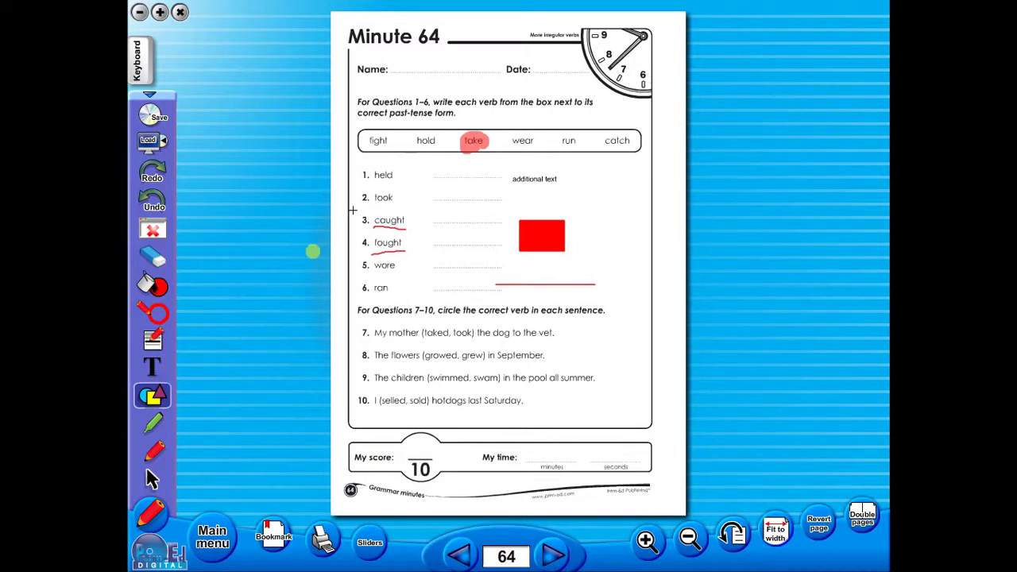
pyautogui.click(216, 538)
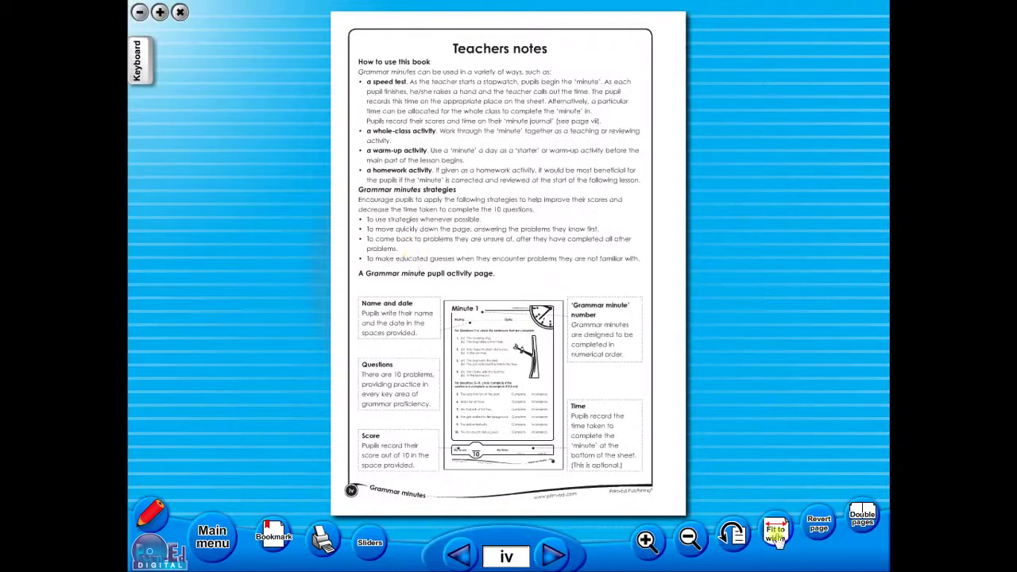
pyautogui.click(861, 517)
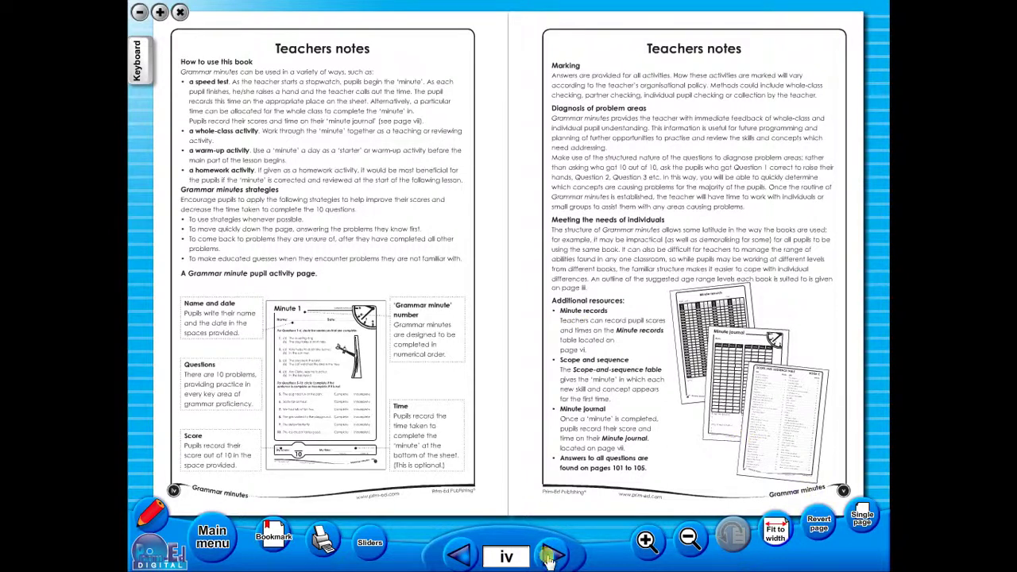
pyautogui.click(227, 538)
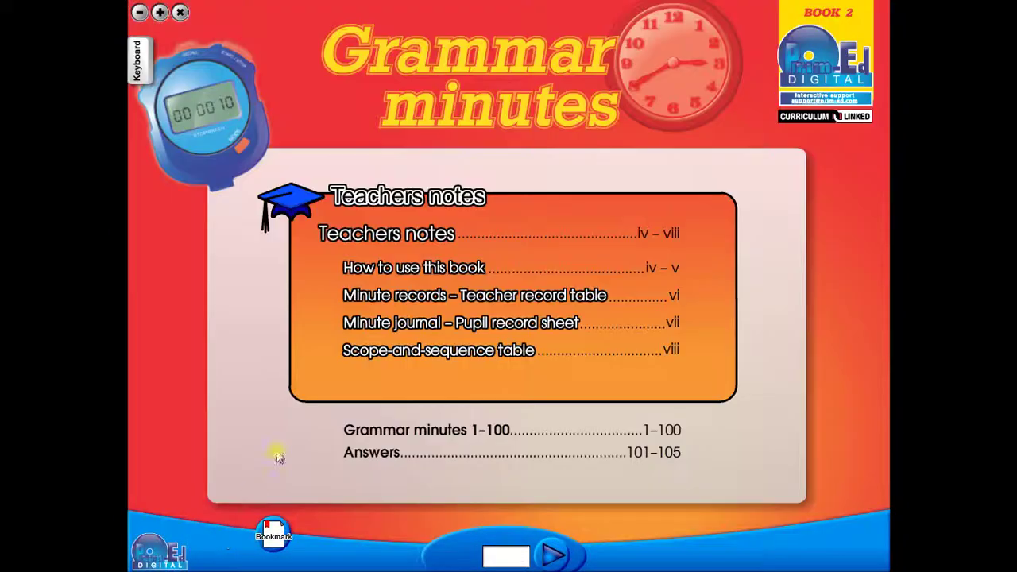